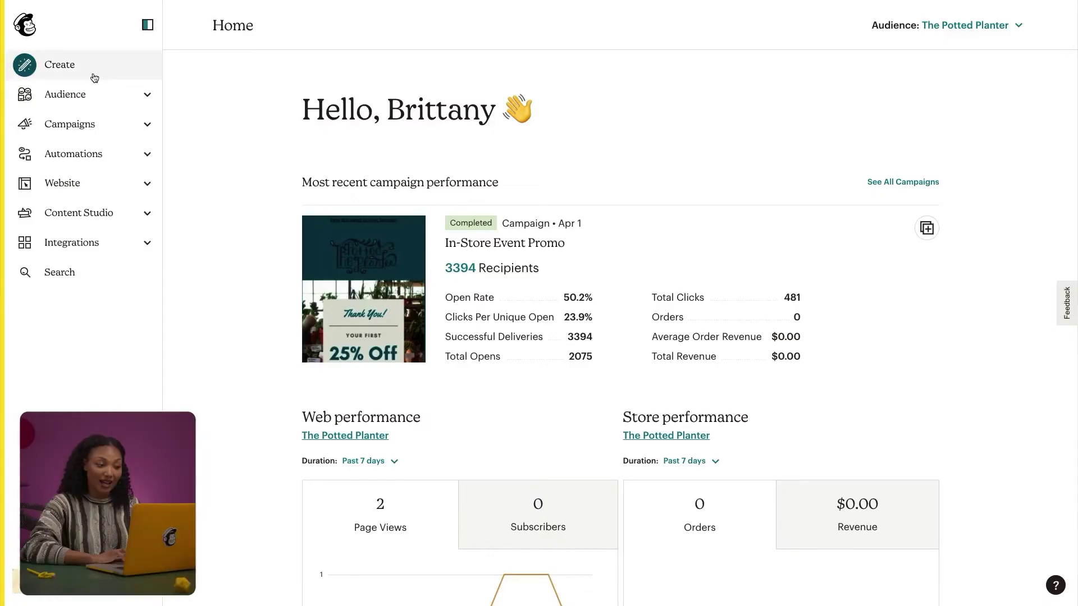
# Step: Create a Regular email campaign named 'Promo code email'
pyautogui.click(94, 77)
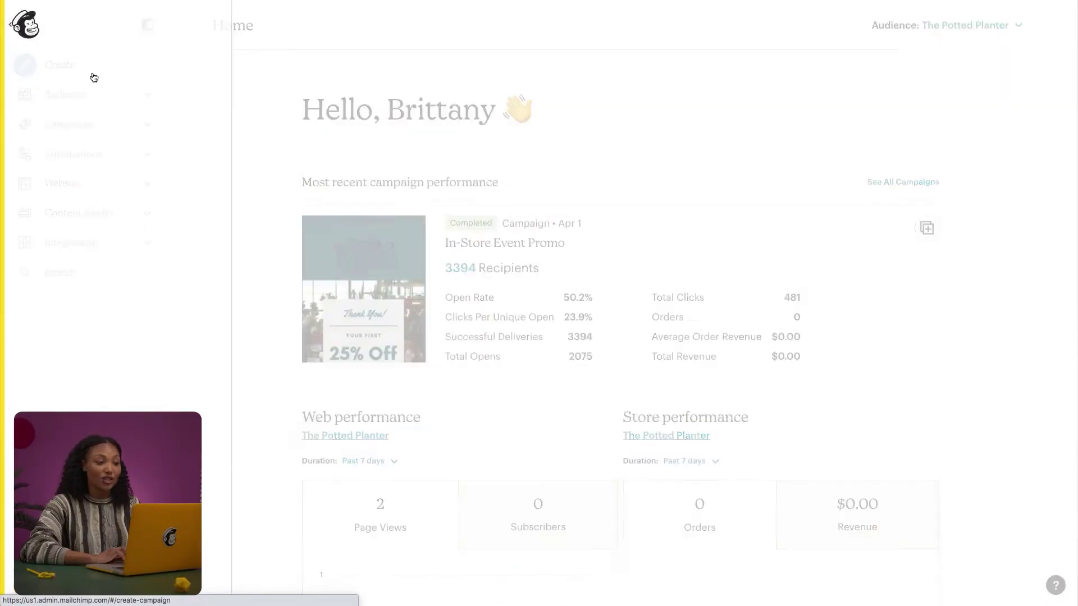
pyautogui.click(158, 69)
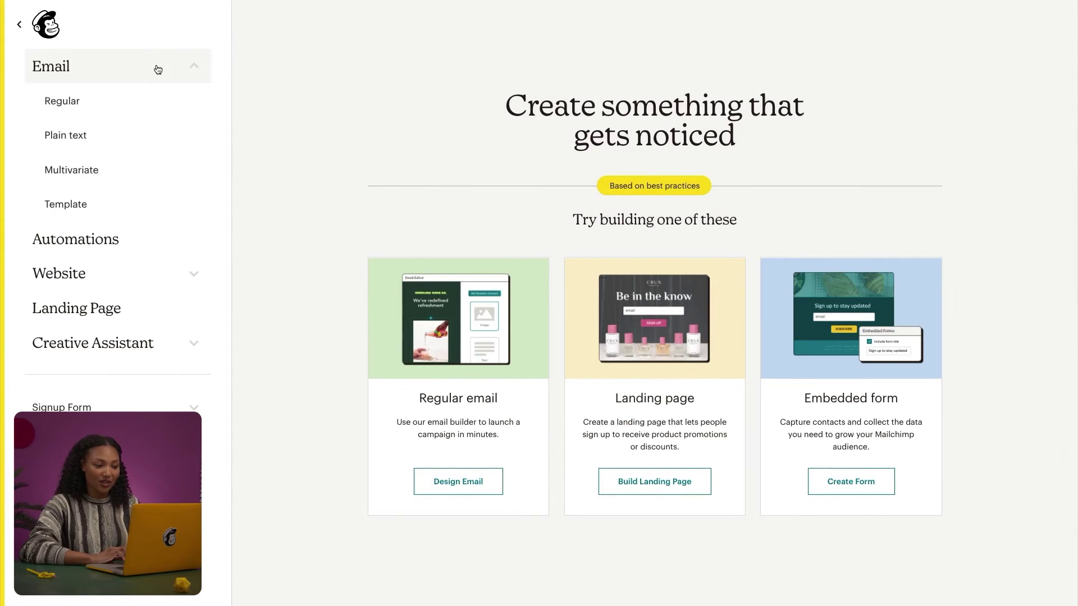
pyautogui.click(150, 104)
pyautogui.click(512, 334)
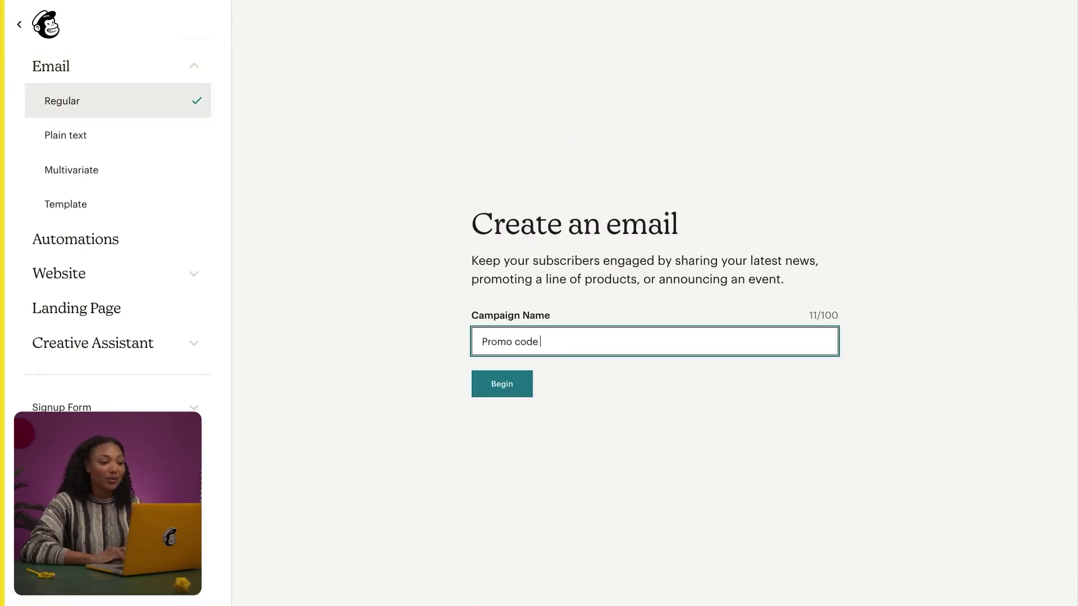
pyautogui.click(489, 382)
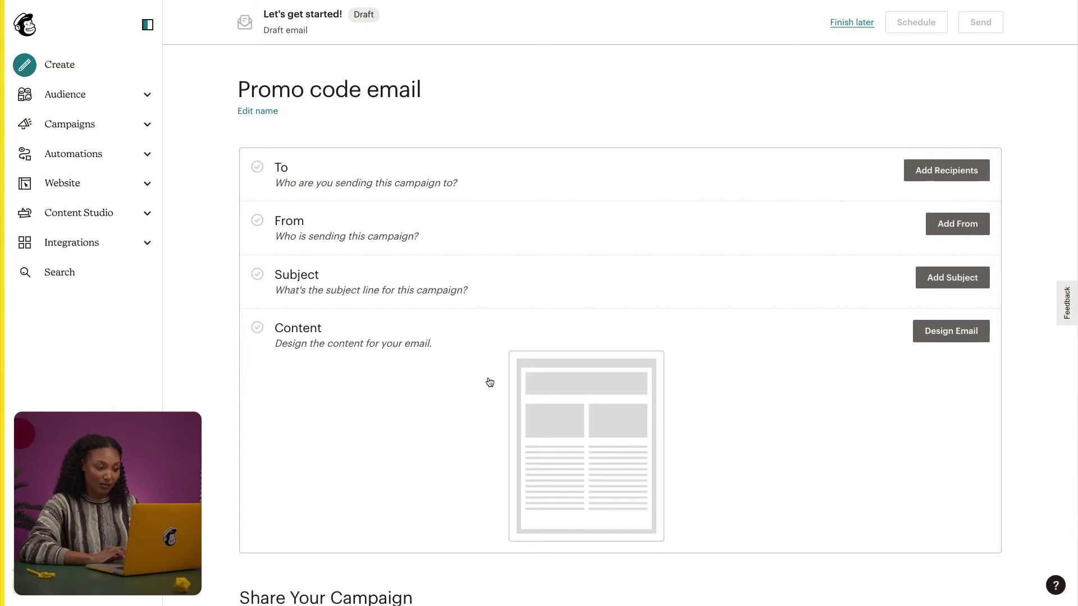
# Step: Target the QuickBooks Customer tag in The Potted Planter audience as recipients
pyautogui.click(916, 172)
pyautogui.click(592, 229)
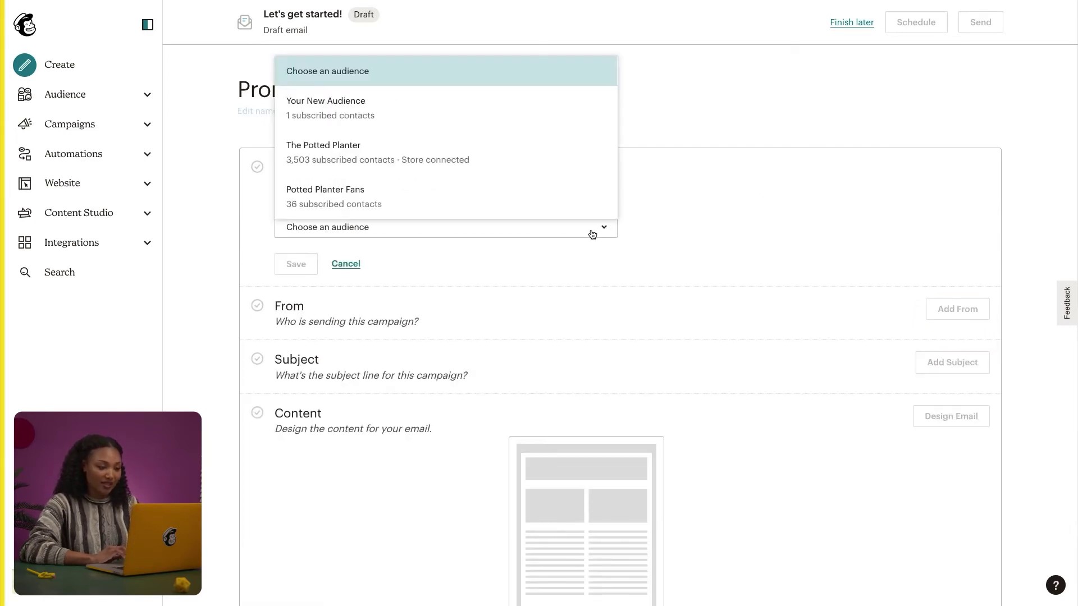
pyautogui.click(591, 176)
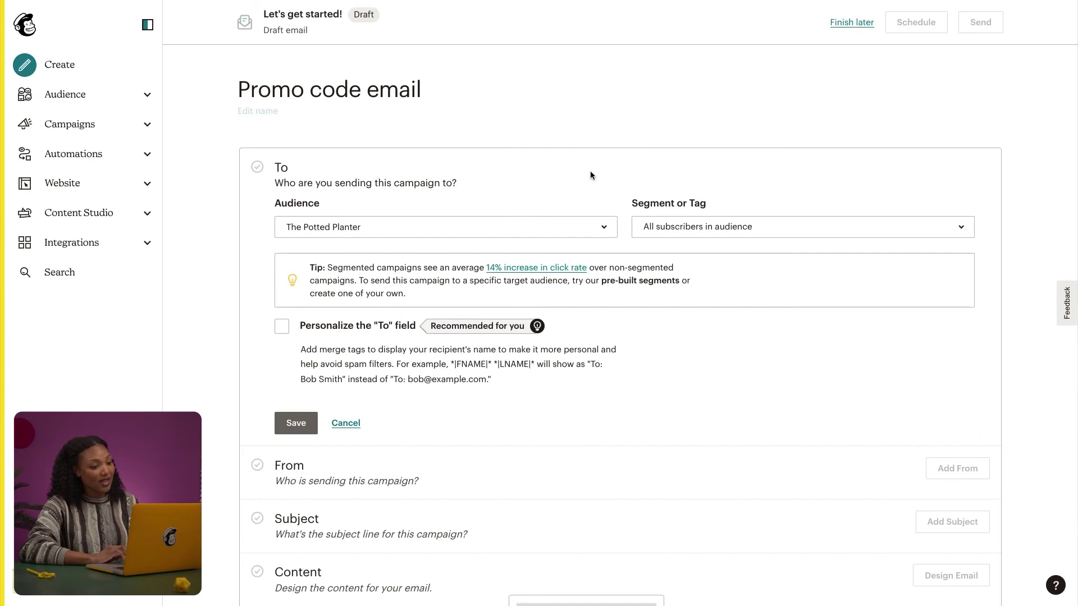
pyautogui.click(679, 225)
pyautogui.scroll(-5, 768, 325)
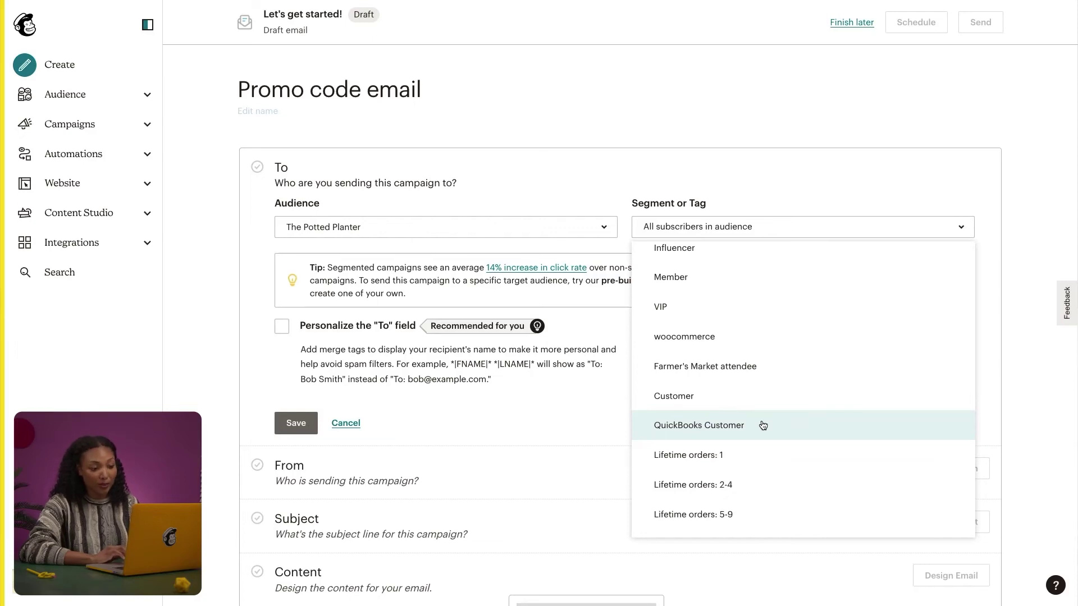
pyautogui.click(699, 425)
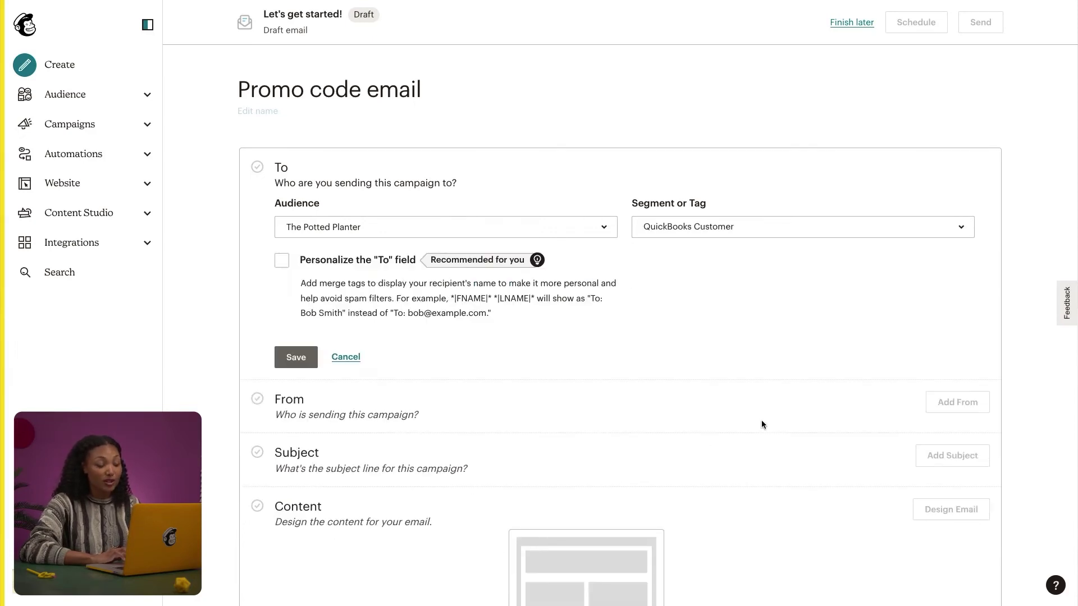
# Step: Personalize the To field with the *|FNAME|* merge tag and save the recipients
pyautogui.click(282, 259)
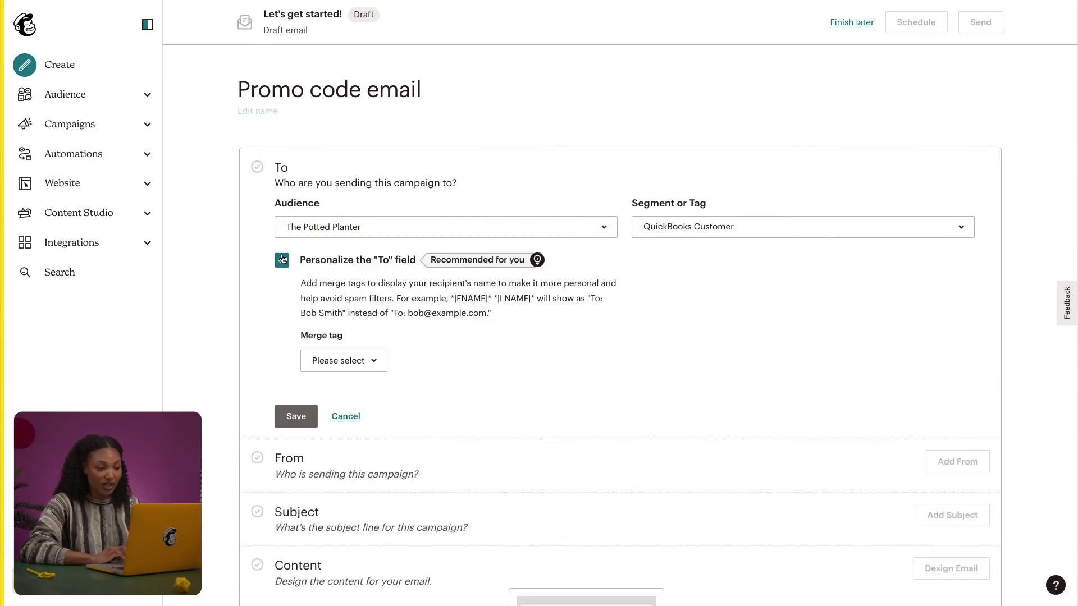
pyautogui.click(343, 360)
pyautogui.click(369, 417)
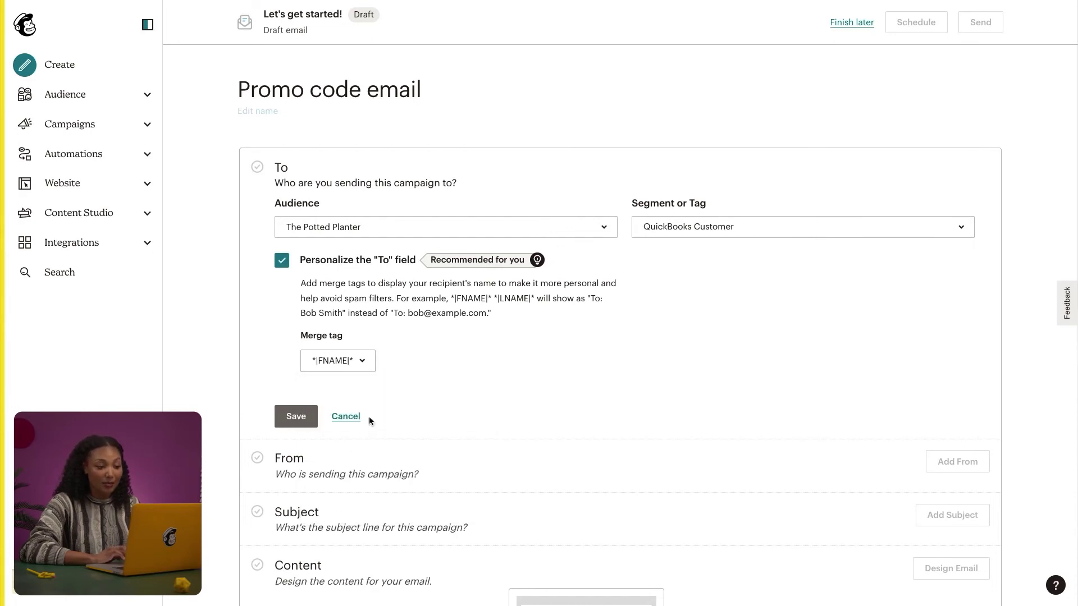
pyautogui.click(311, 416)
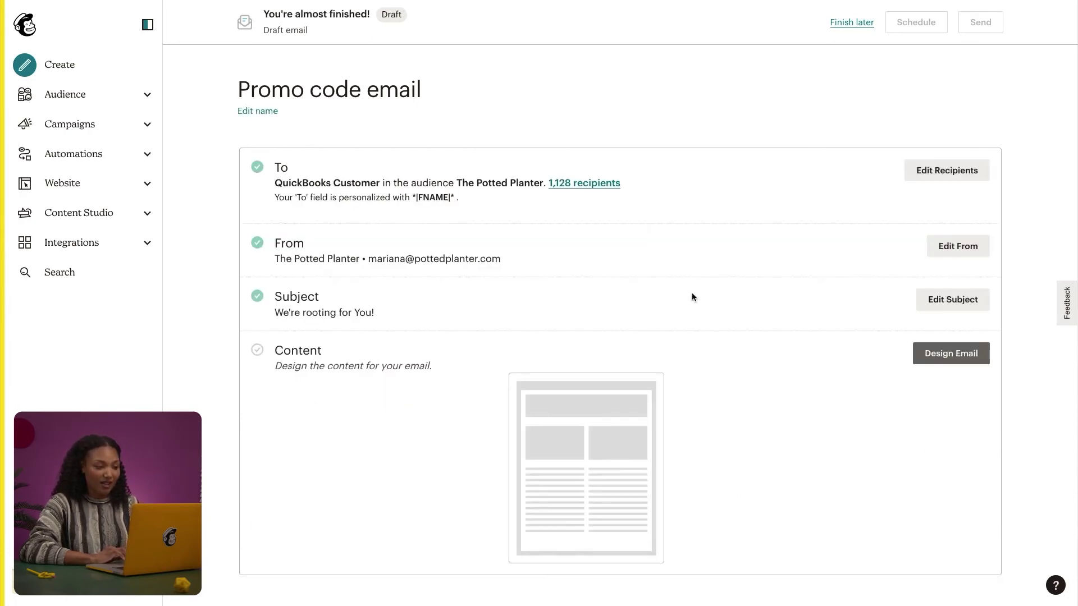
# Step: Replace the name part of the sender's email address and save it
pyautogui.click(935, 248)
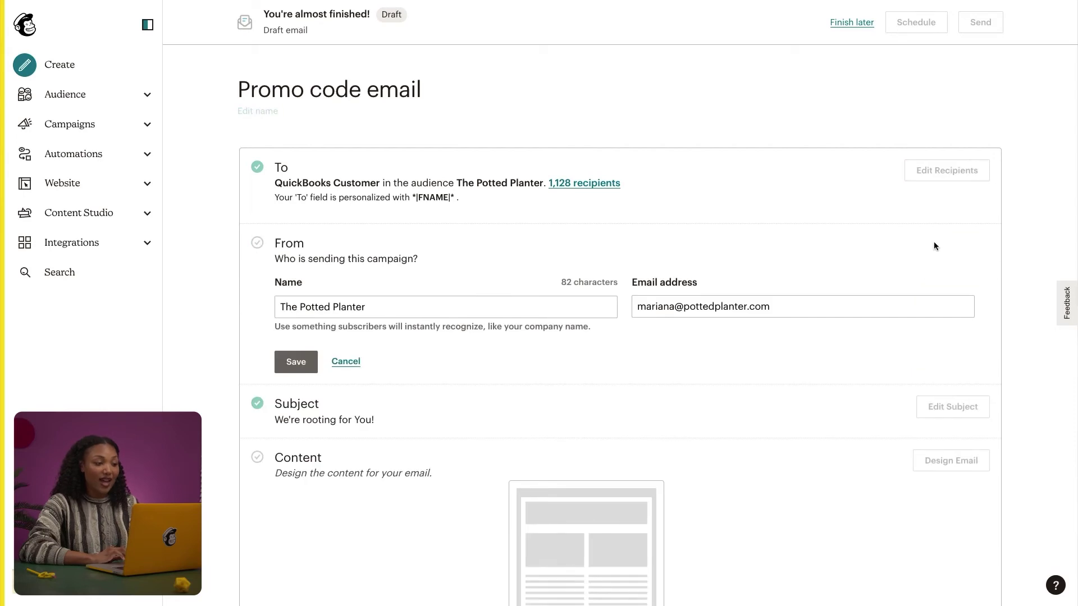
pyautogui.doubleClick(671, 304)
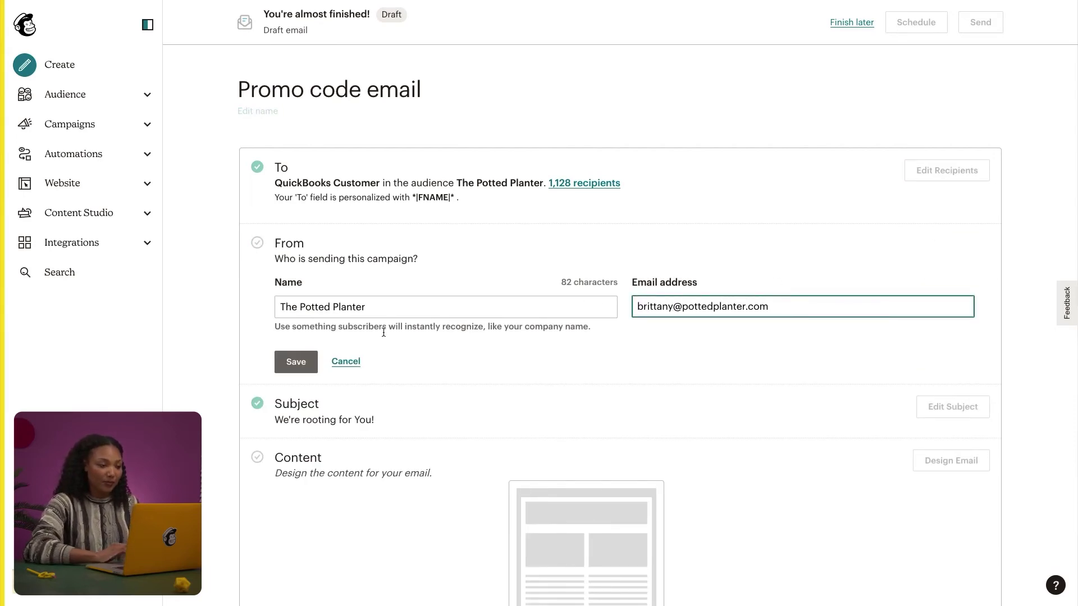
pyautogui.click(299, 359)
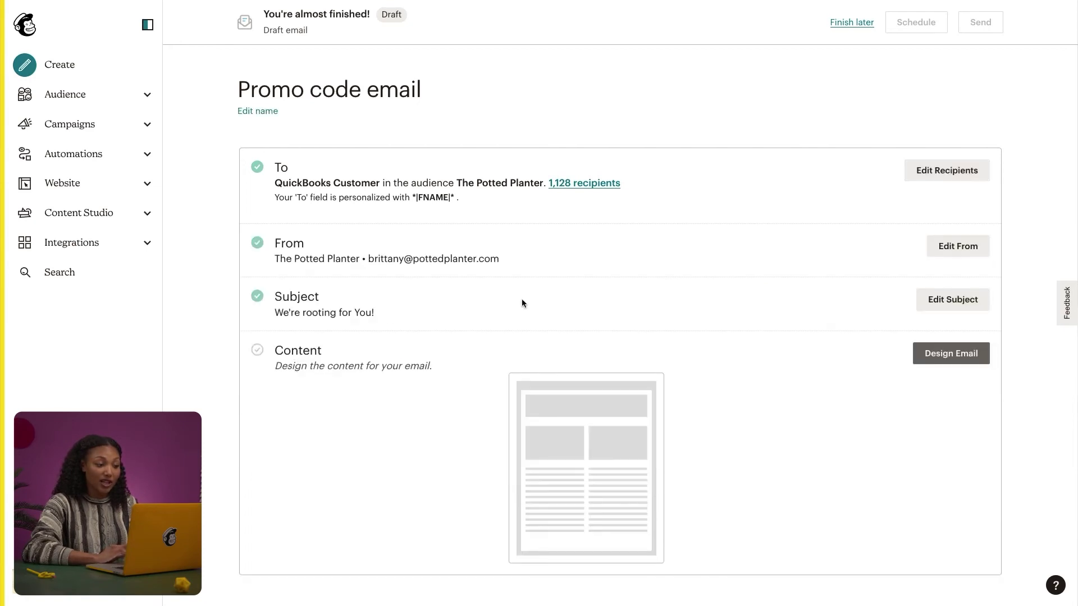
# Step: Set the subject 'Thank you for being a loyal customer!' with preview text 'Here is a promo code!'
pyautogui.click(951, 299)
pyautogui.write('Thank you for being a loyal customer!')
pyautogui.press('Tab')
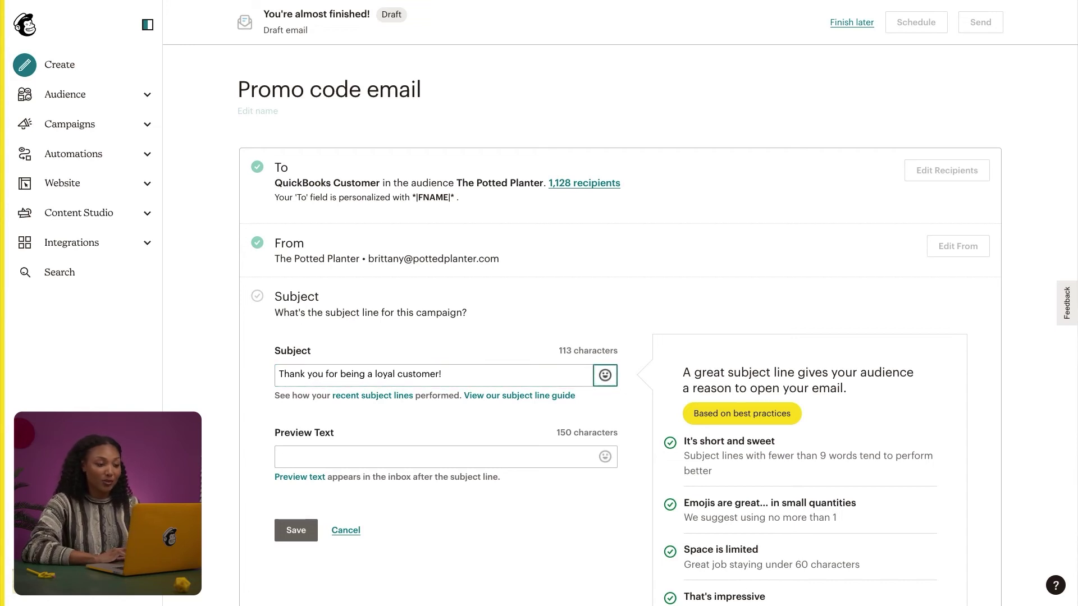
pyautogui.press('Tab')
pyautogui.press('Tab')
pyautogui.press('Tab')
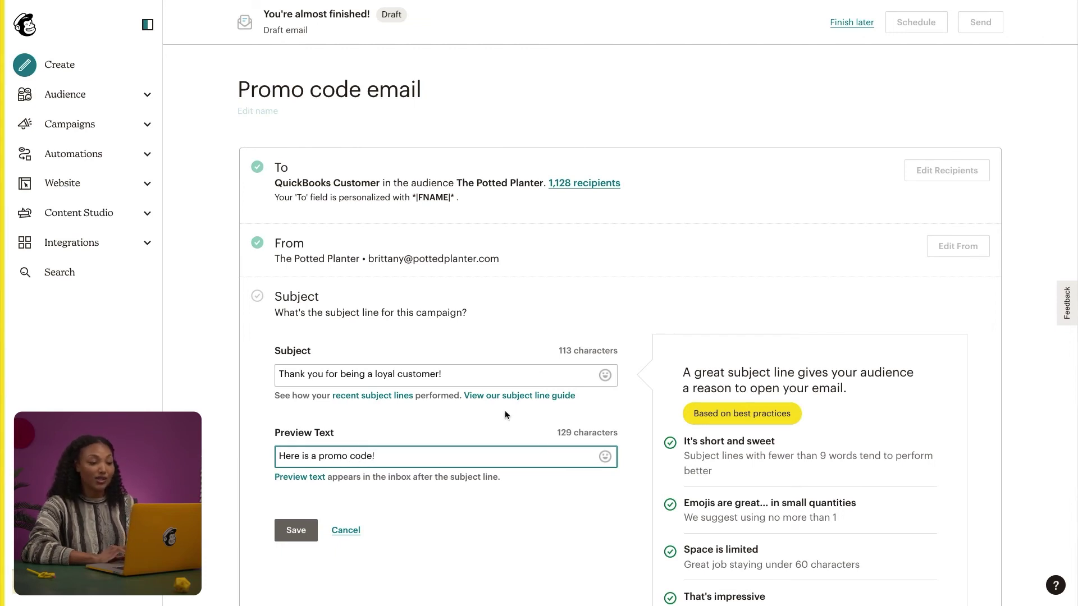
pyautogui.click(312, 530)
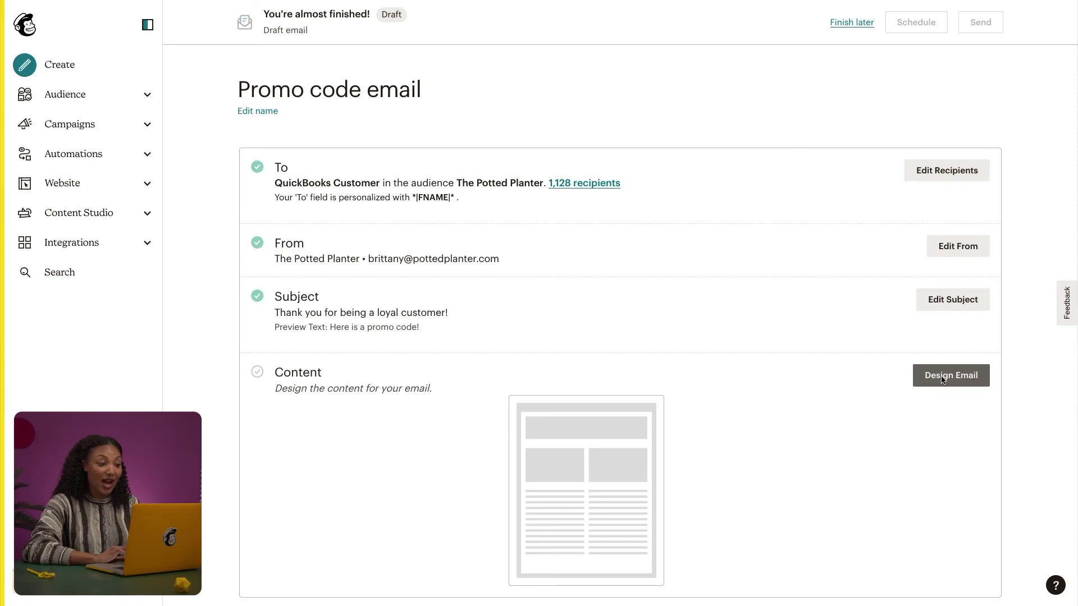
# Step: Open the email builder, browse the prebuilt templates, then return to the Potted Planter starter design
pyautogui.click(960, 375)
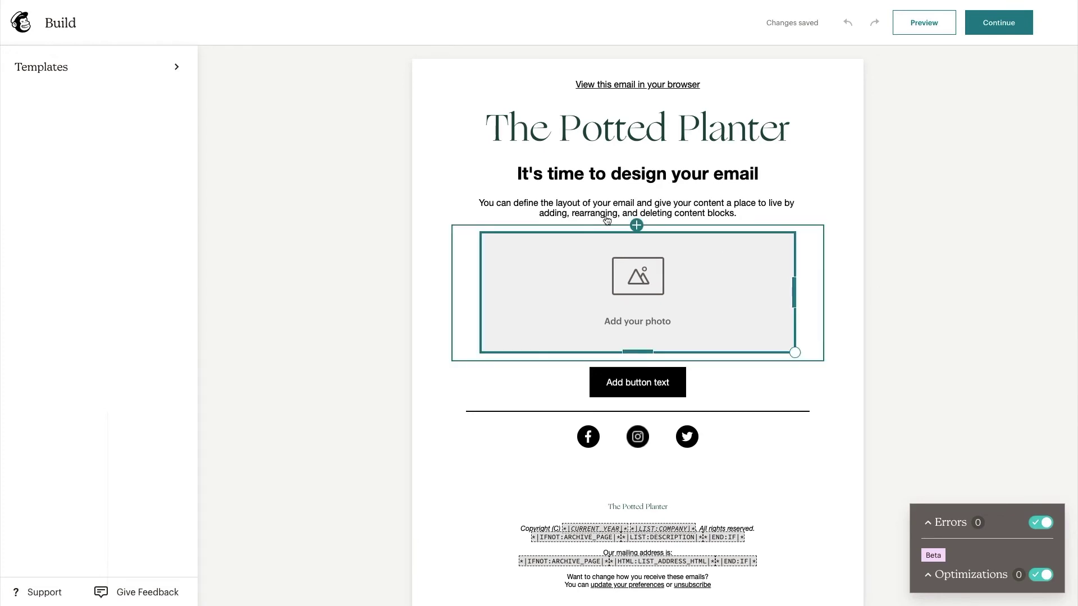
pyautogui.click(152, 73)
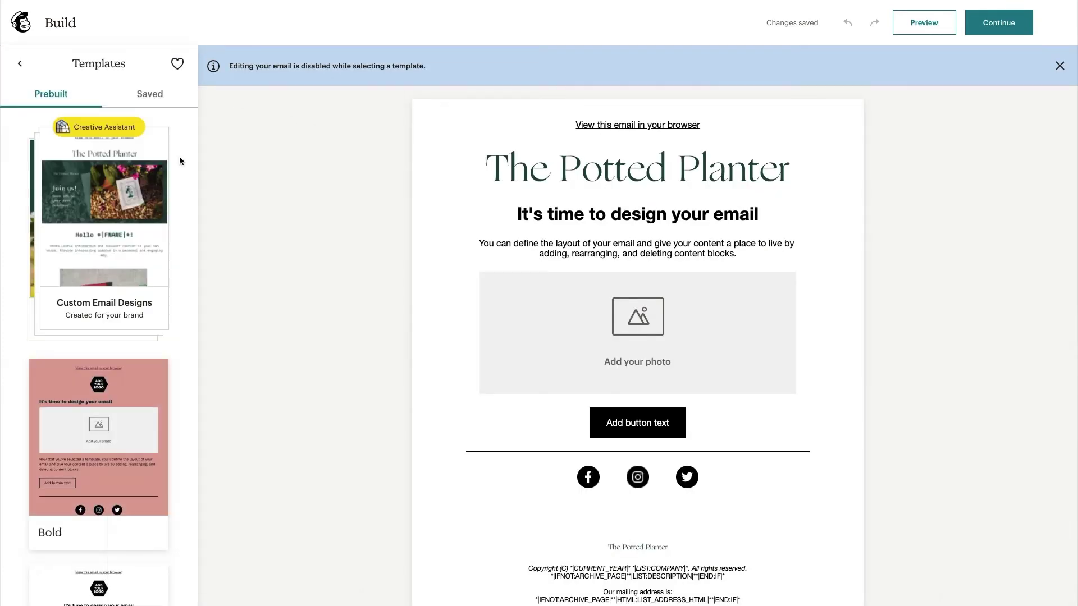
pyautogui.scroll(-8, 179, 156)
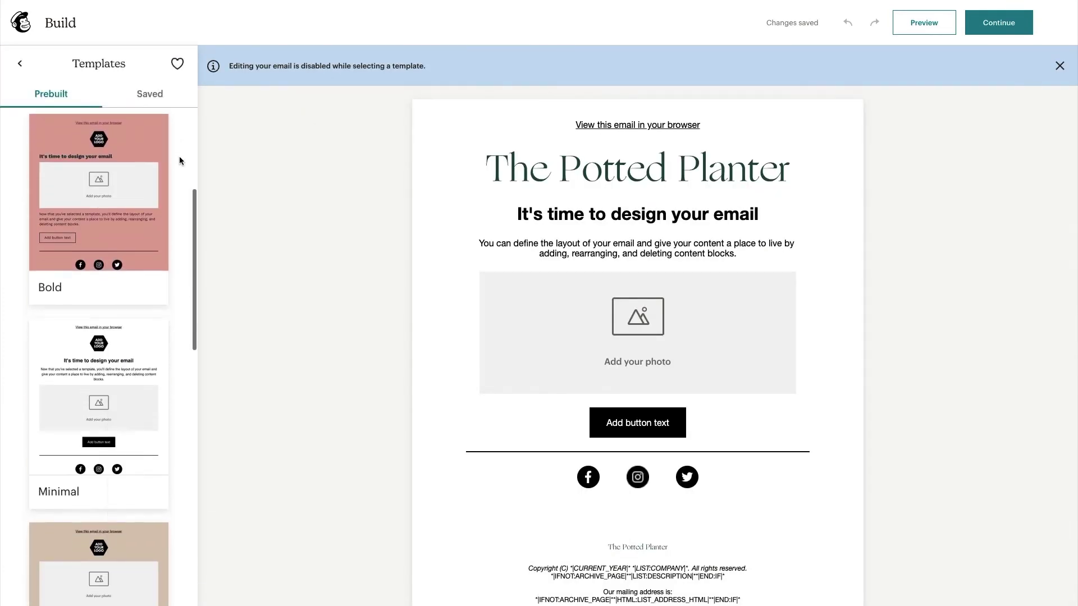
pyautogui.scroll(-6, 179, 157)
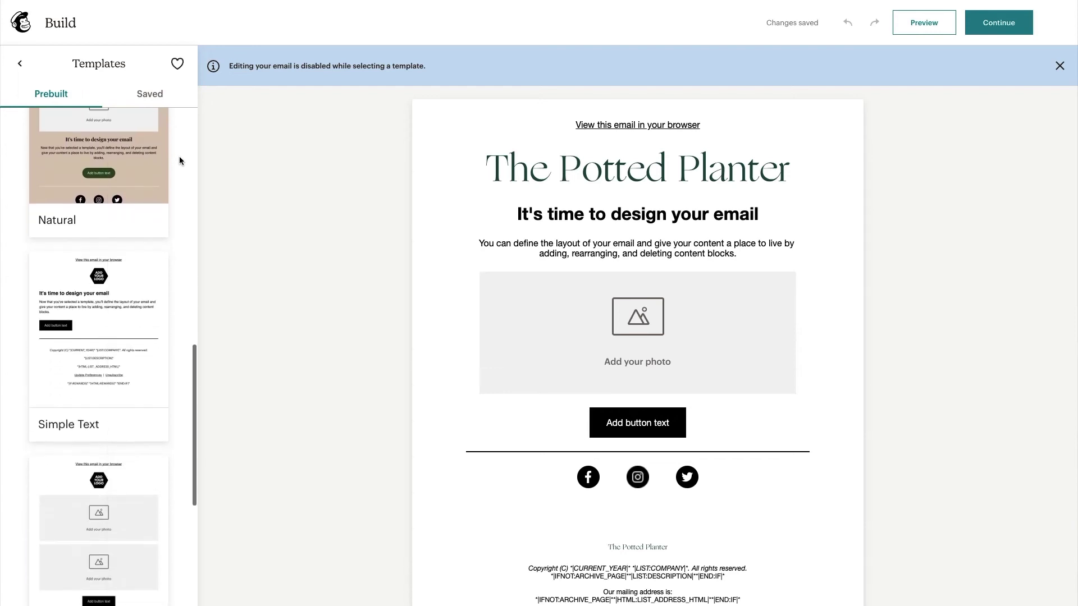
pyautogui.scroll(-4, 179, 156)
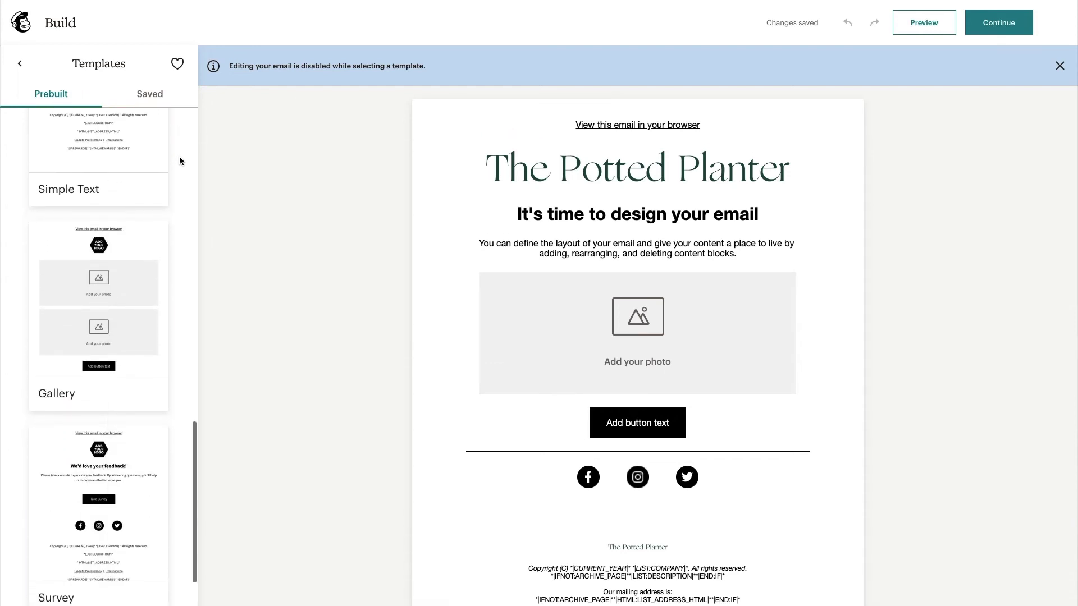
pyautogui.click(21, 63)
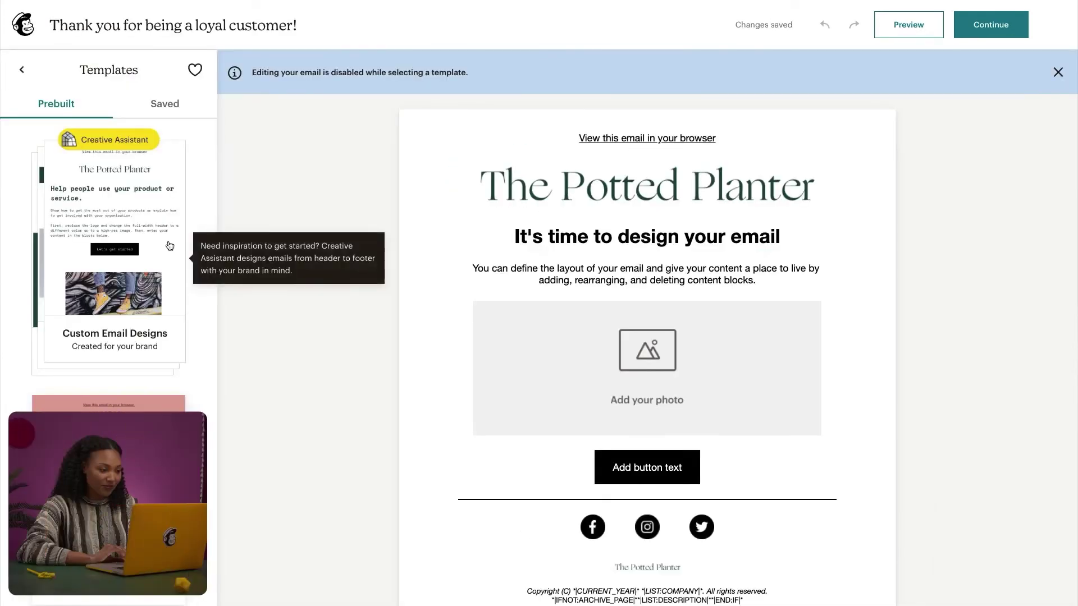
# Step: Pick the Discount/Promotion template from the AI-designed gallery to open it in the editor
pyautogui.click(169, 245)
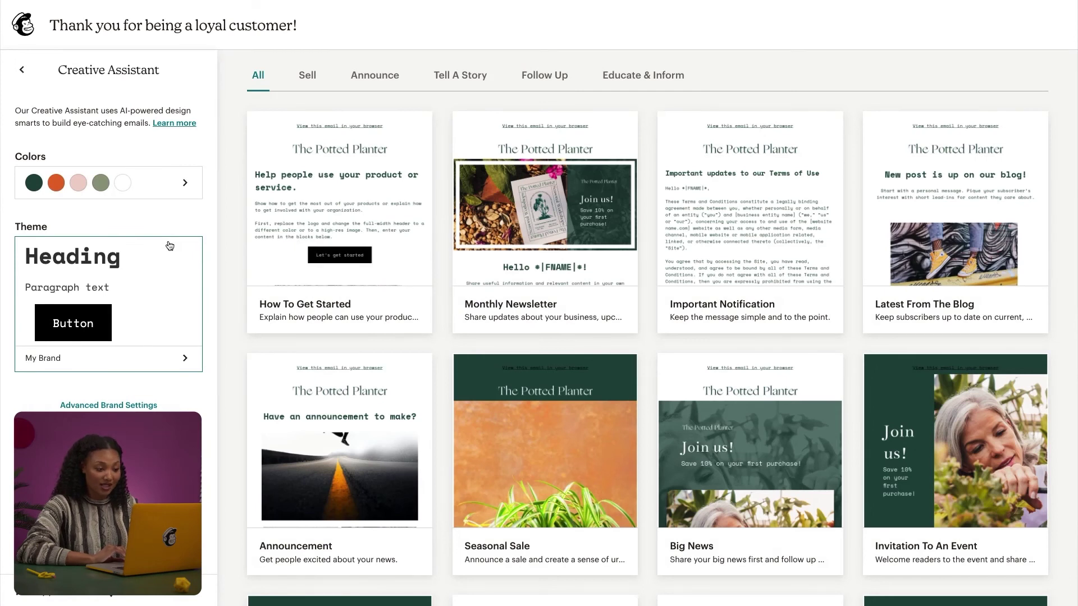
pyautogui.scroll(-4, 857, 264)
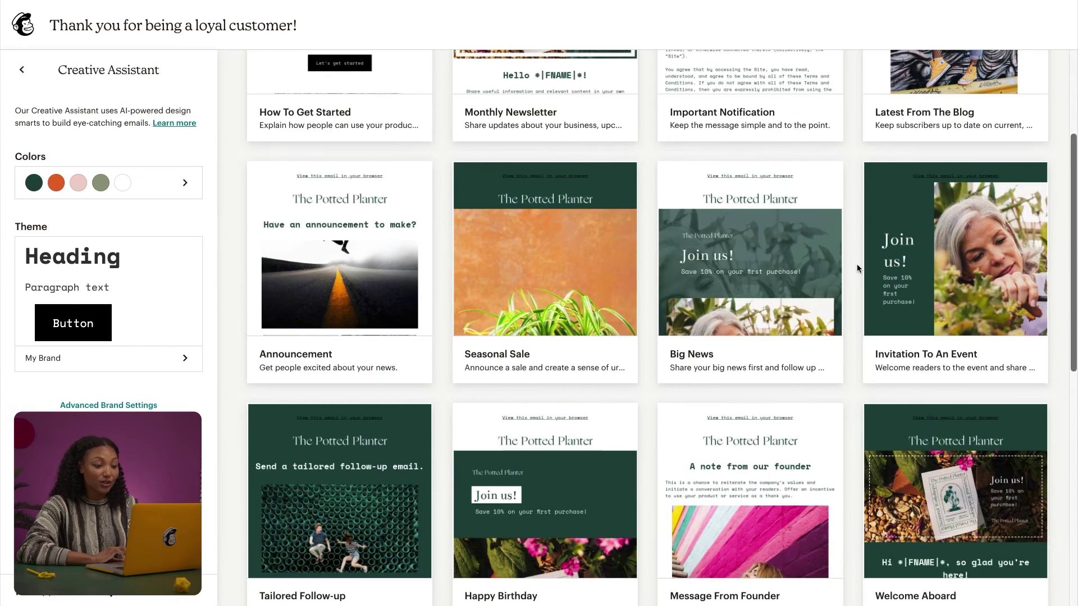
pyautogui.scroll(-6, 856, 268)
pyautogui.scroll(-2, 856, 268)
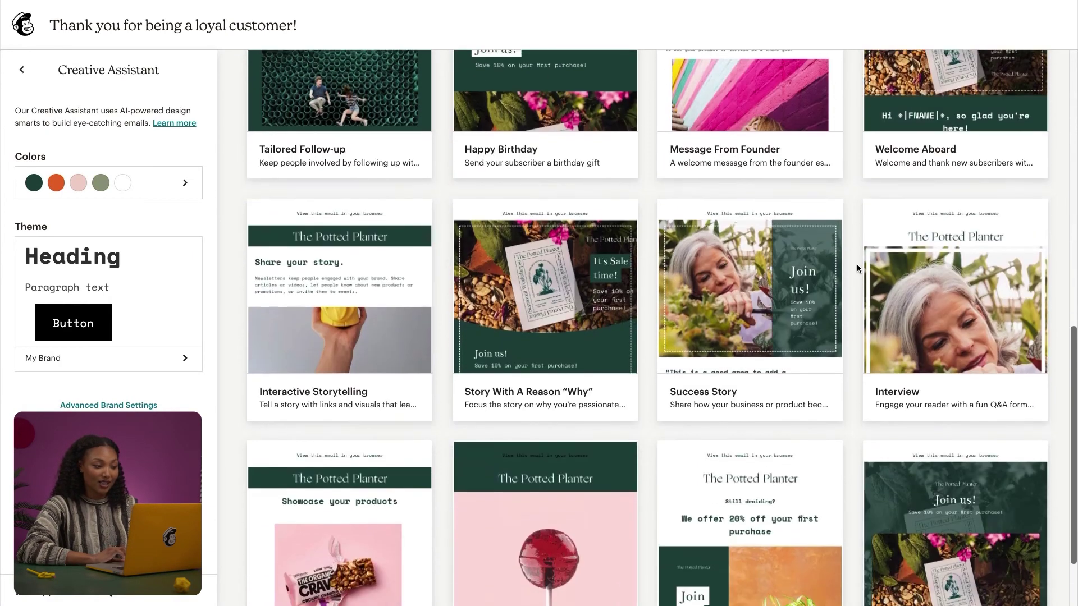
pyautogui.scroll(-2, 856, 268)
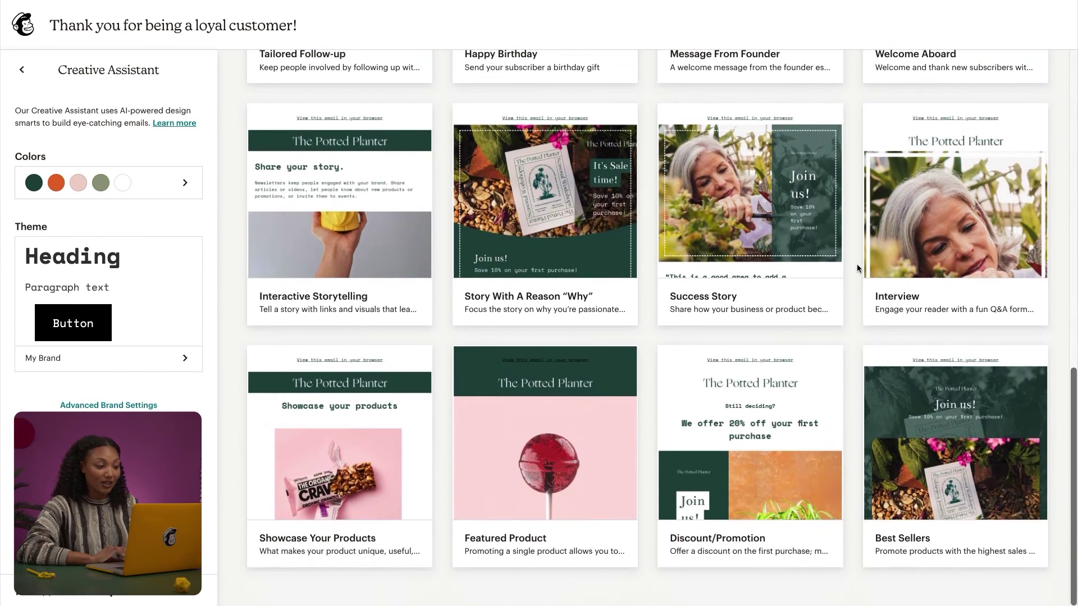
pyautogui.click(757, 376)
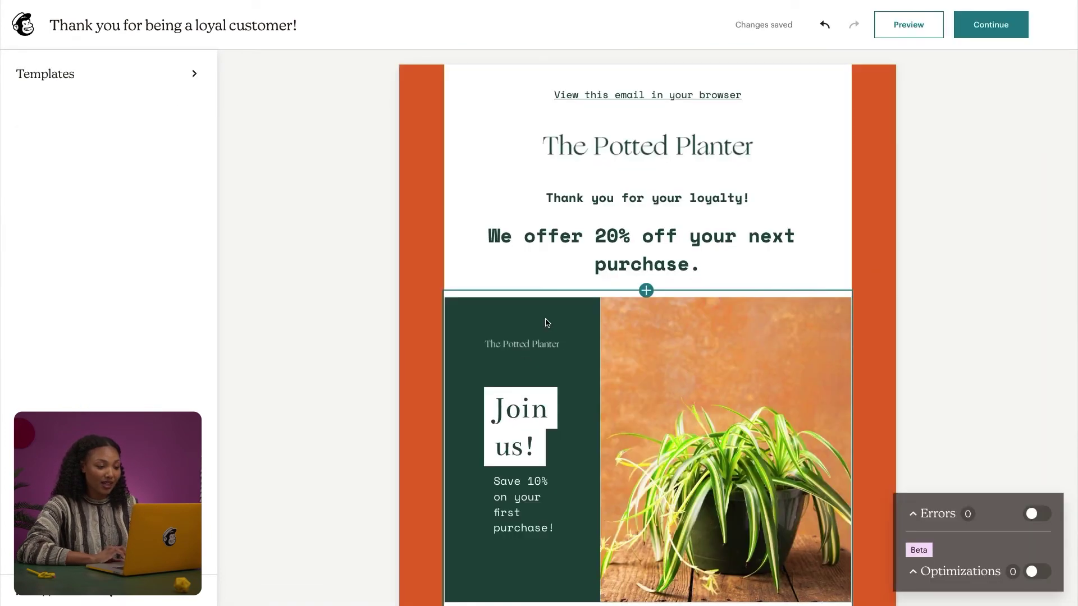
# Step: Edit the headline to read 'We offer 30% off your next purchase.'
pyautogui.click(607, 232)
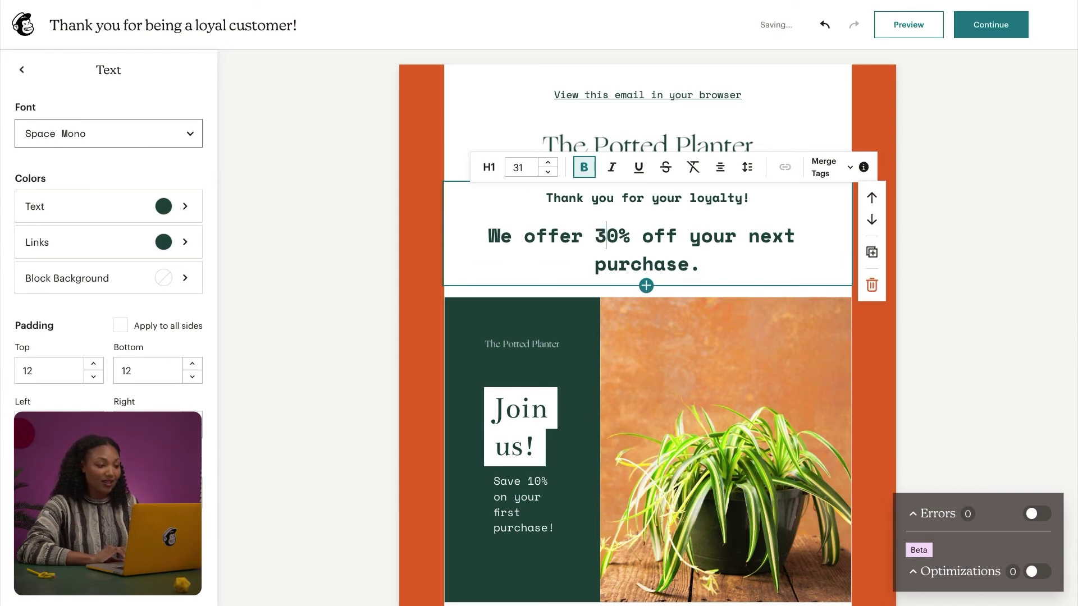
pyautogui.scroll(-5, 564, 332)
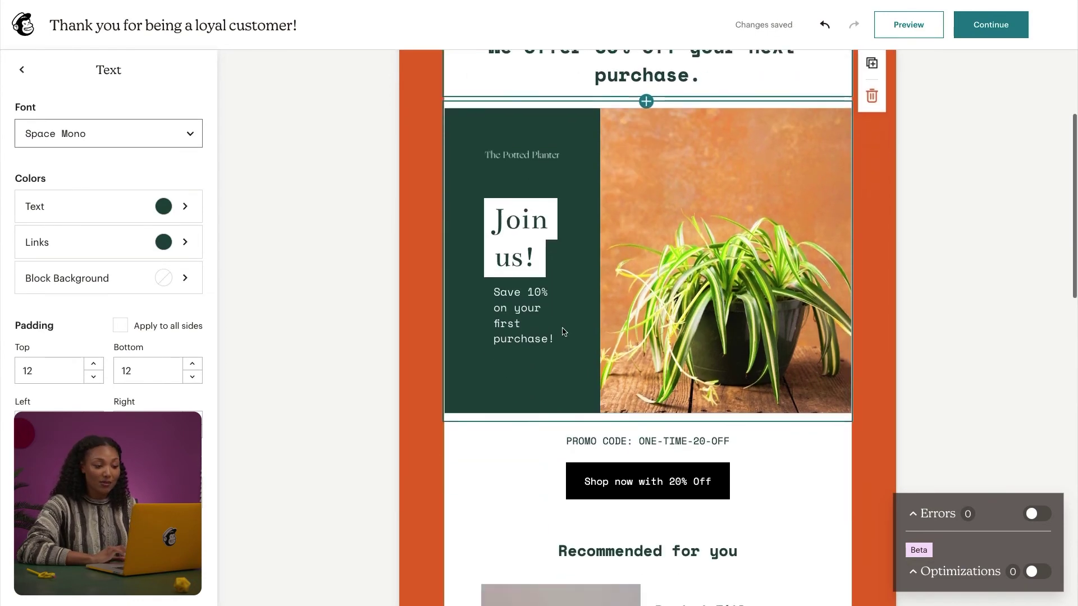
pyautogui.scroll(-2, 563, 331)
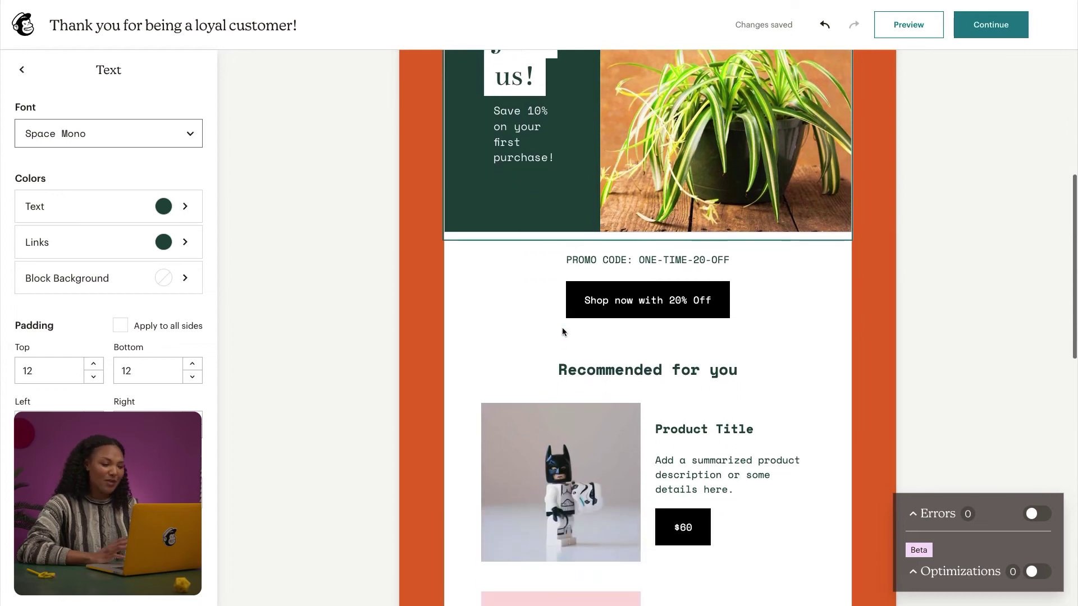
pyautogui.scroll(-1, 563, 331)
pyautogui.scroll(-1, 563, 332)
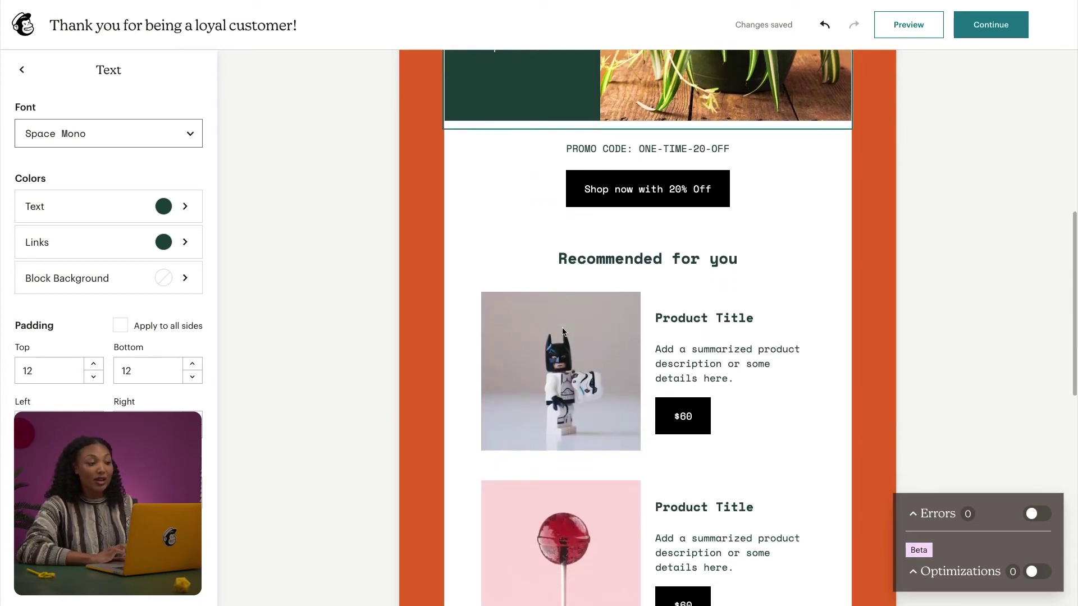
# Step: Preview the email on desktop and mobile, then return to the editor
pyautogui.click(910, 24)
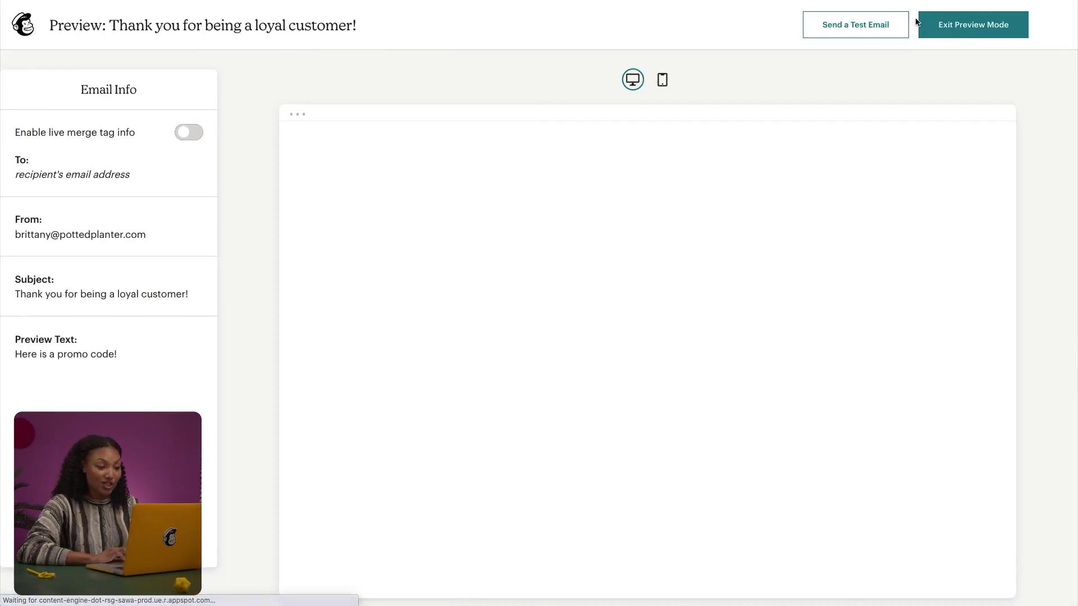
pyautogui.click(664, 80)
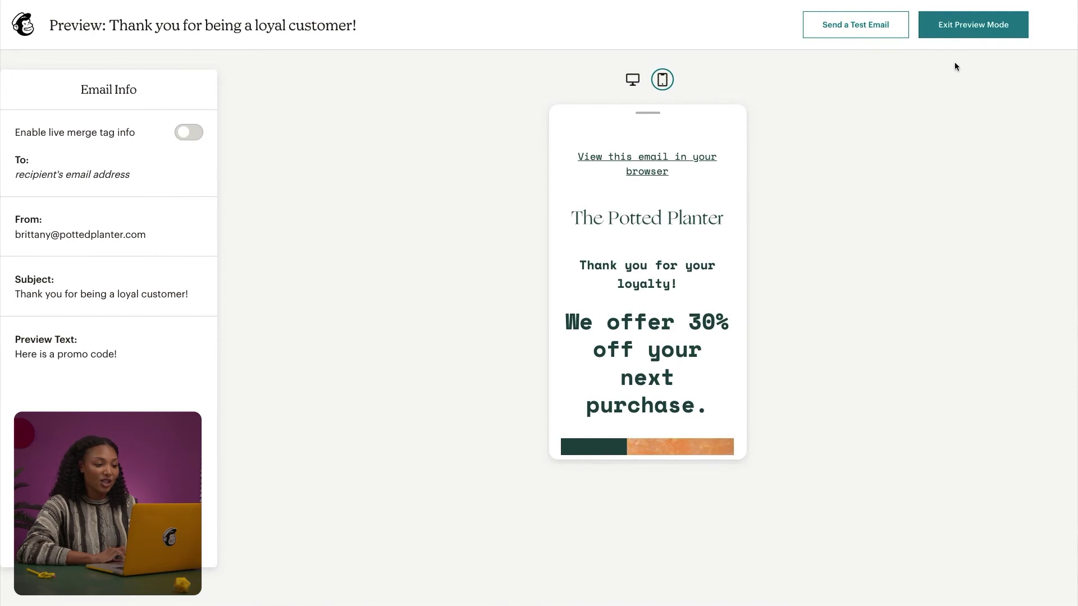
pyautogui.click(989, 36)
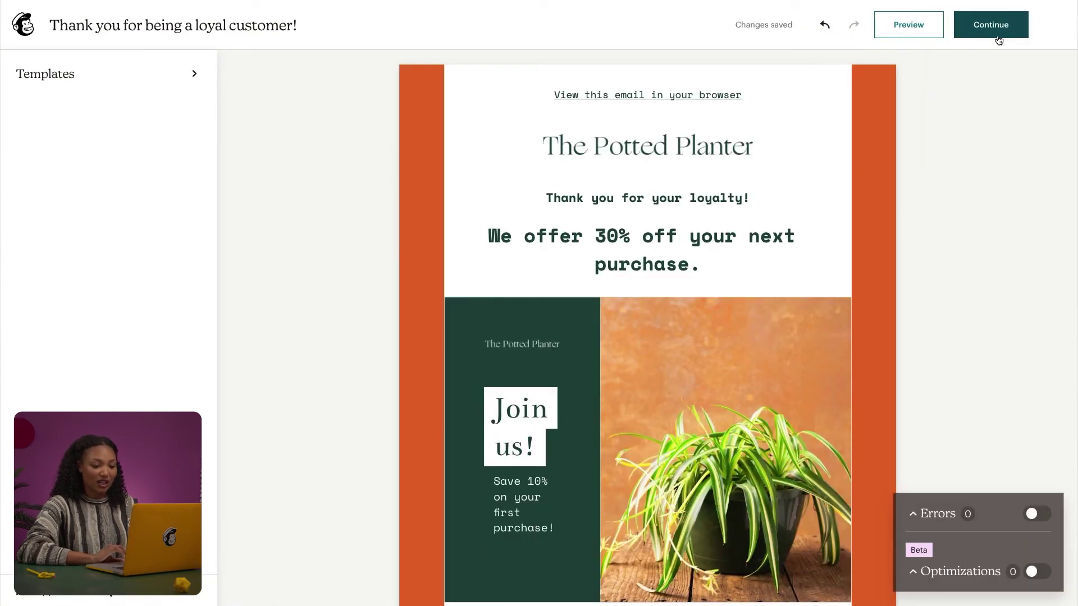
# Step: Continue to the campaign summary and open Settings & Tracking for editing
pyautogui.click(1003, 37)
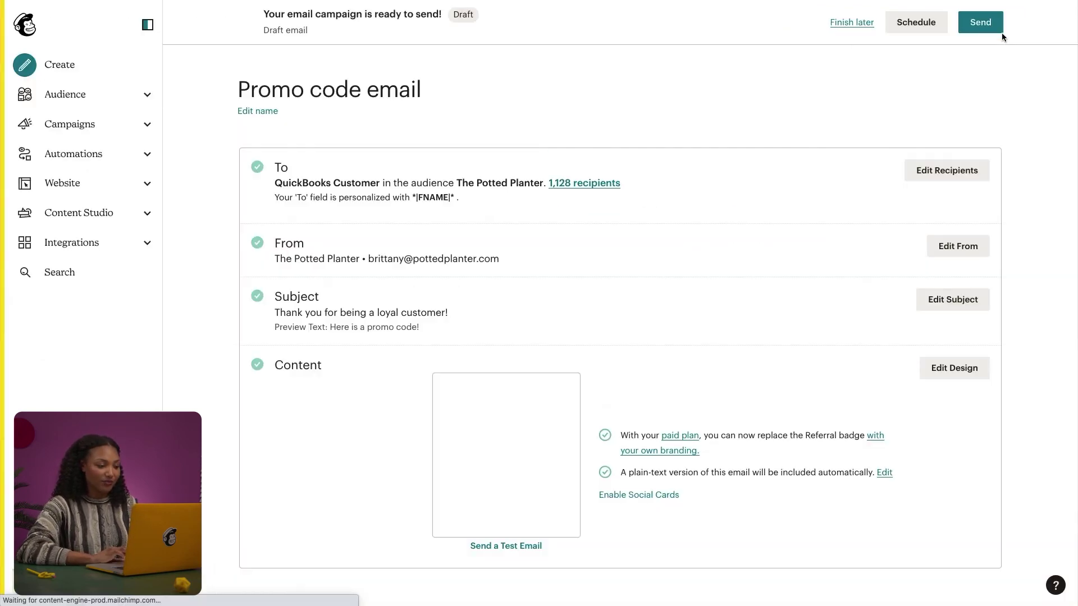
pyautogui.scroll(-2, 926, 166)
pyautogui.scroll(-7, 927, 167)
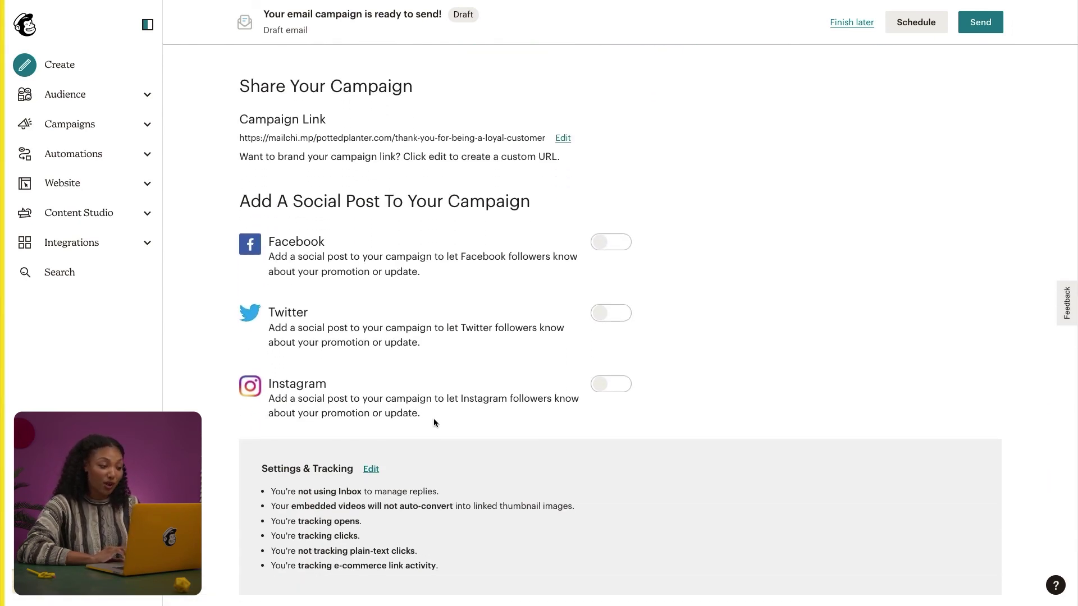
pyautogui.click(369, 470)
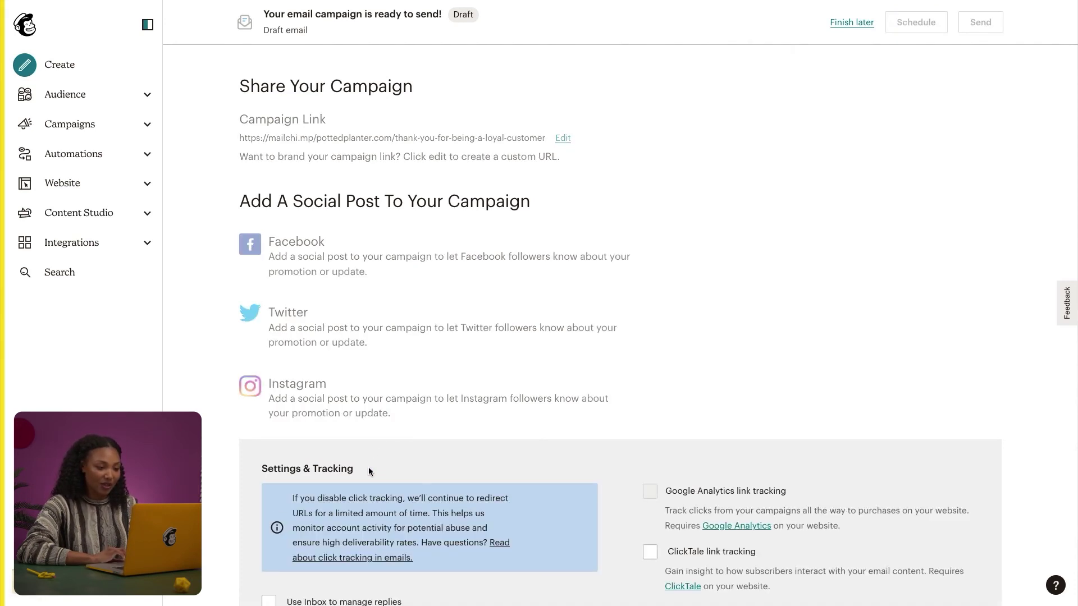
pyautogui.scroll(-5, 370, 471)
pyautogui.scroll(-2, 369, 470)
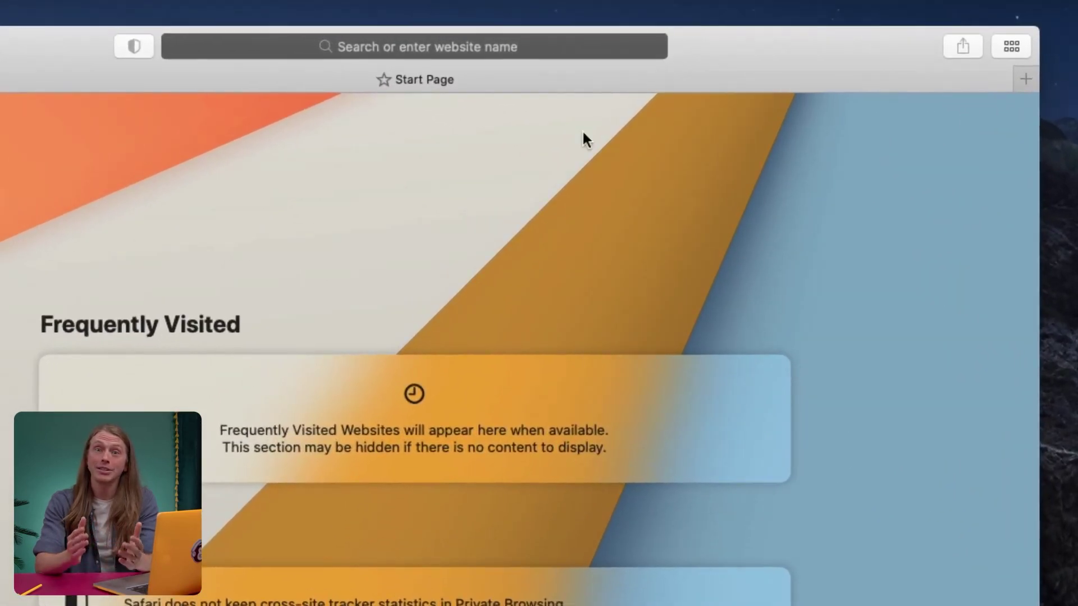
pyautogui.click(557, 44)
pyautogui.write('www.mailchimp.com/signup')
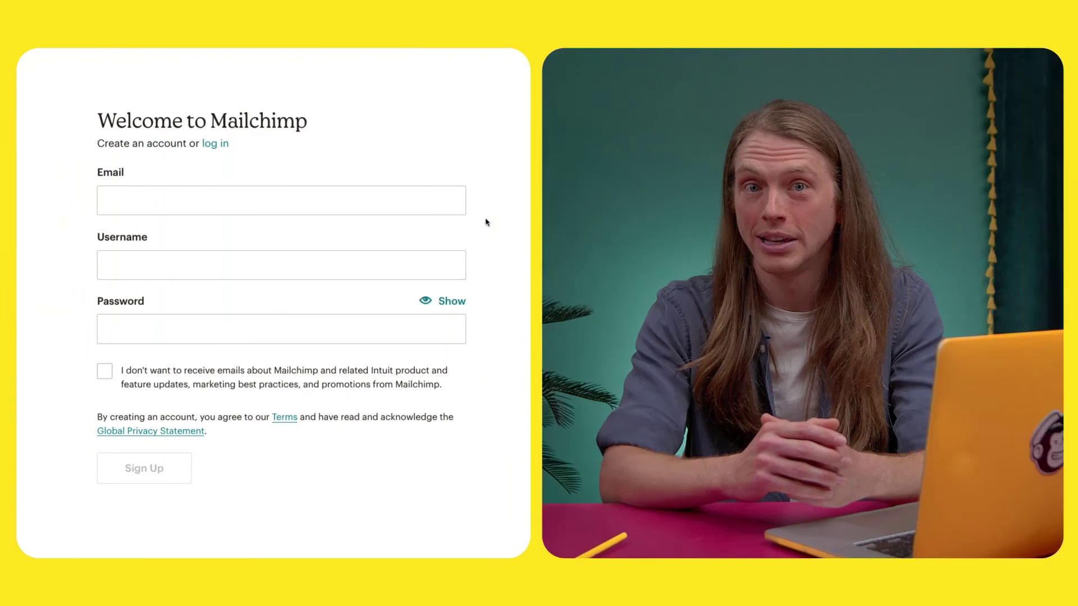
pyautogui.click(428, 204)
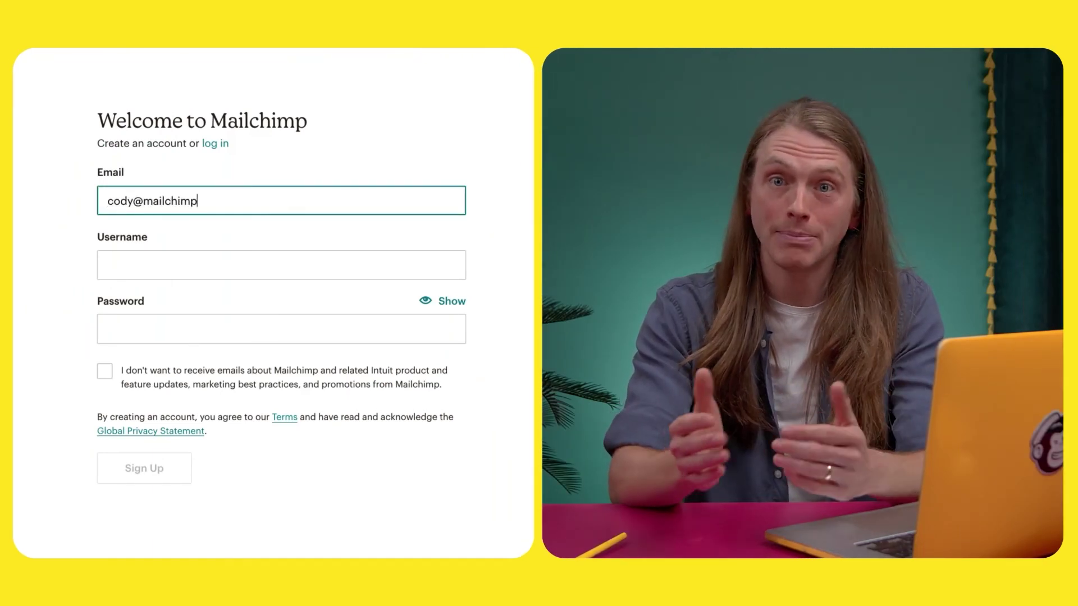
pyautogui.press('Tab')
pyautogui.write('CodyMailchimp')
pyautogui.press('Tab')
pyautogui.write('••••••••••')
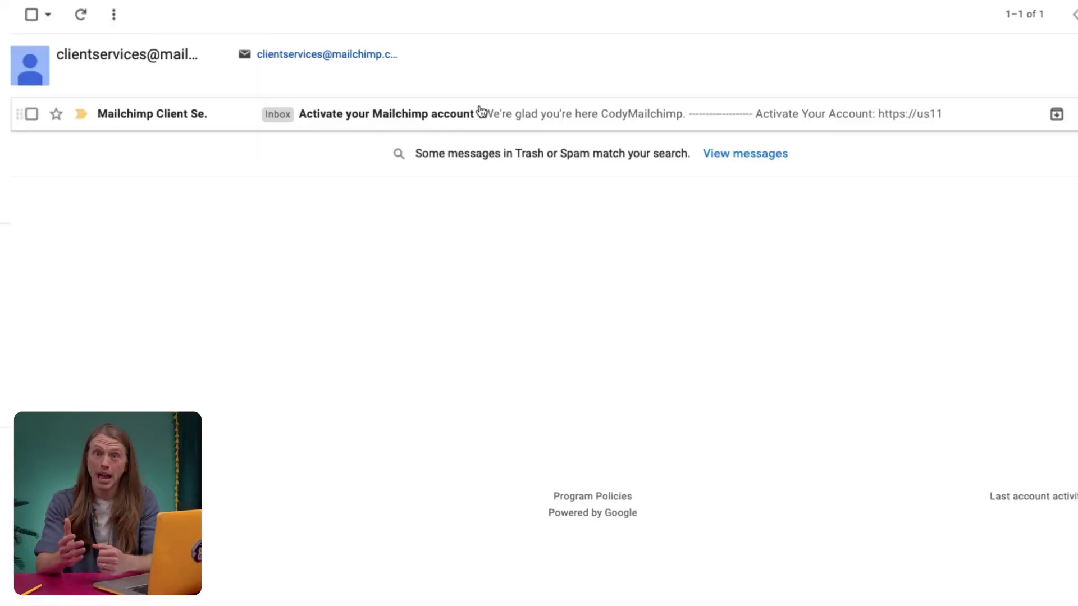
pyautogui.click(481, 111)
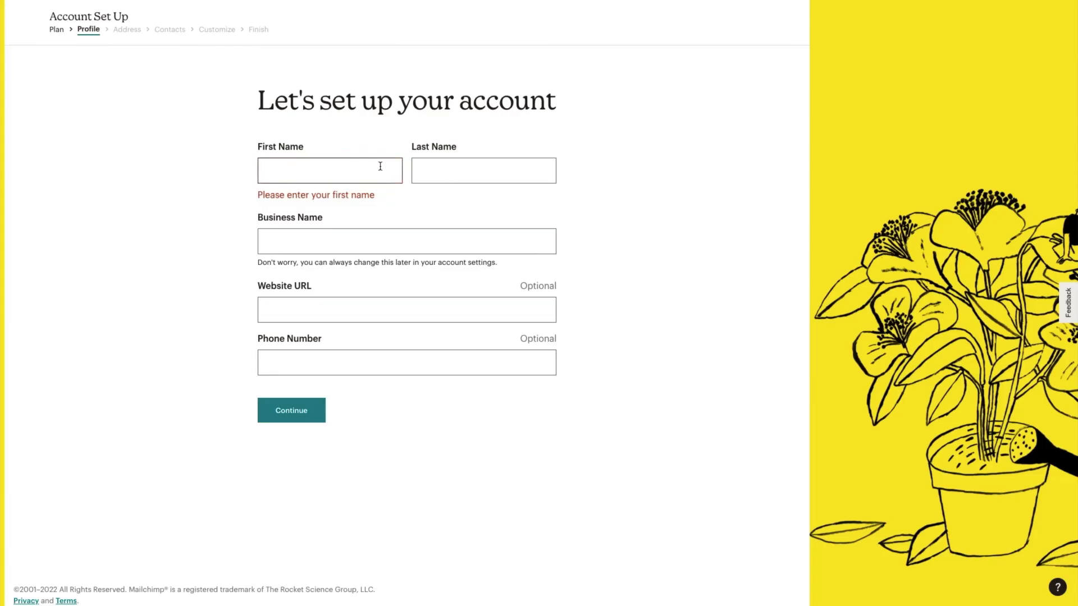
pyautogui.click(380, 163)
pyautogui.write('Cody')
pyautogui.press('Tab')
pyautogui.write('Mailchimp')
pyautogui.press('Tab')
pyautogui.write('the')
pyautogui.write('www.the')
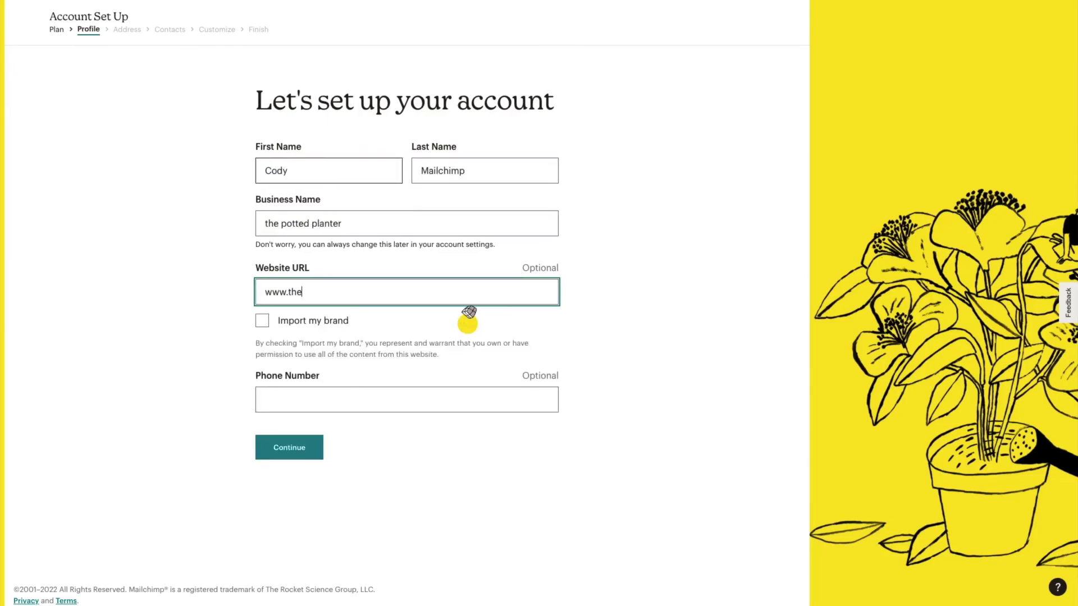
pyautogui.write('pottedplanter.com')
pyautogui.press('Tab')
pyautogui.press('Tab')
pyautogui.write('123-')
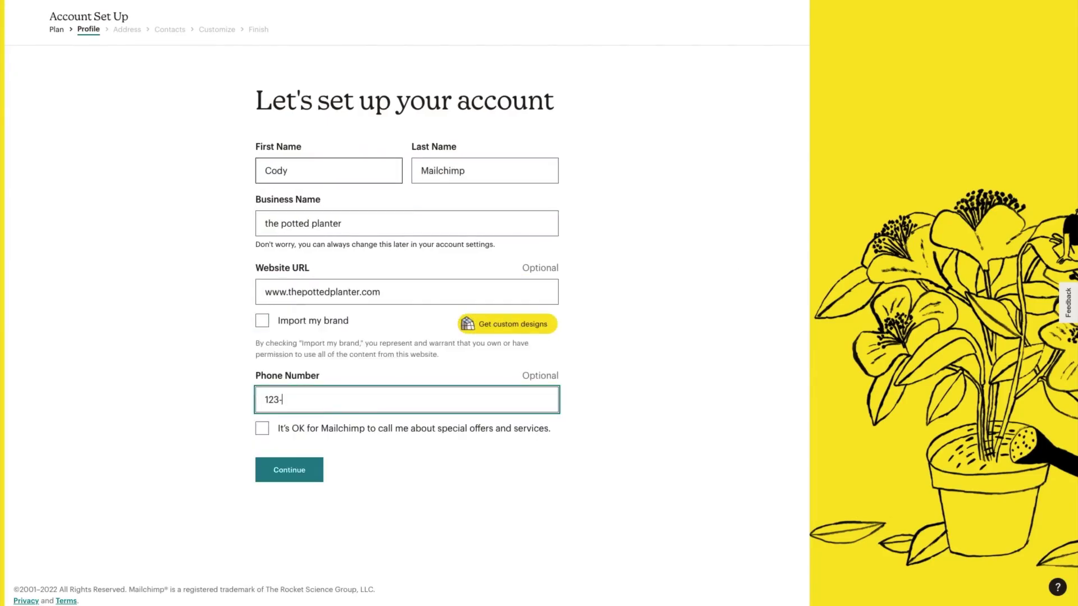
pyautogui.press('Return')
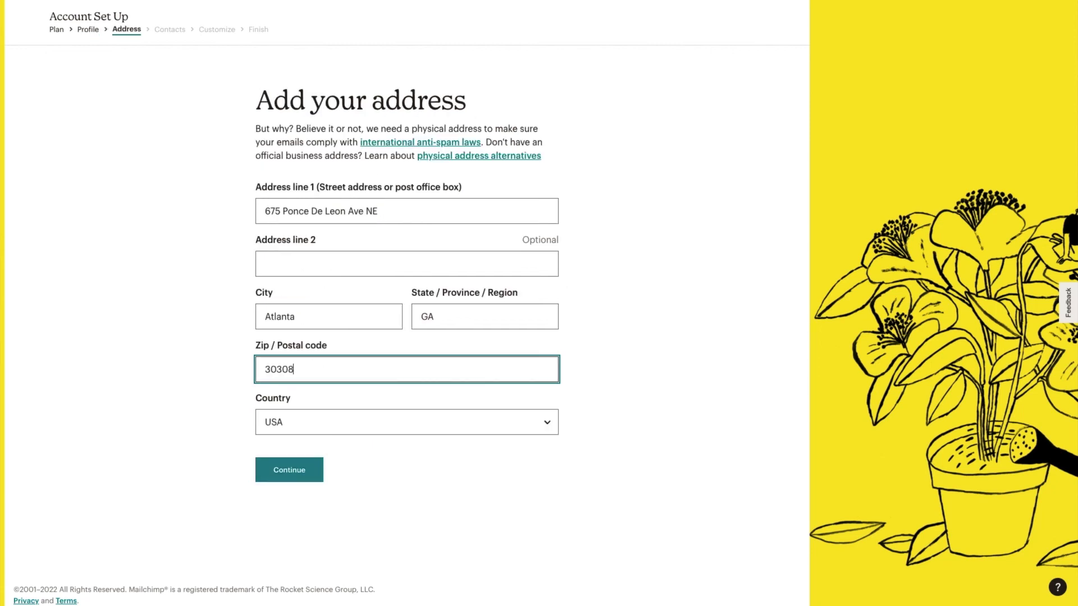
pyautogui.click(457, 486)
pyautogui.click(316, 470)
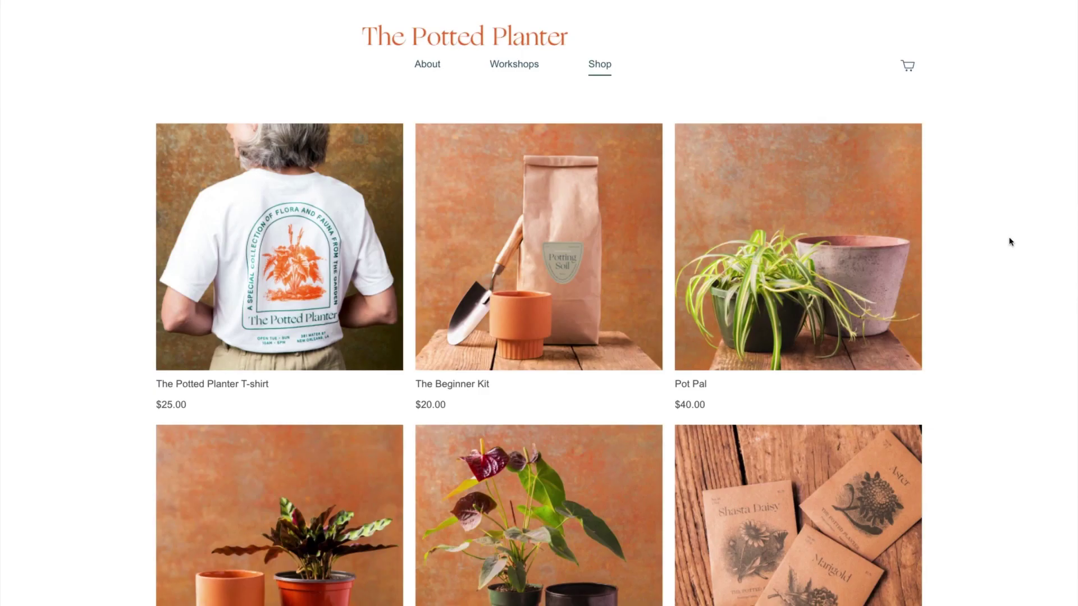
# Step: Scroll through The Potted Planter shop's product grid
pyautogui.scroll(-4, 1009, 240)
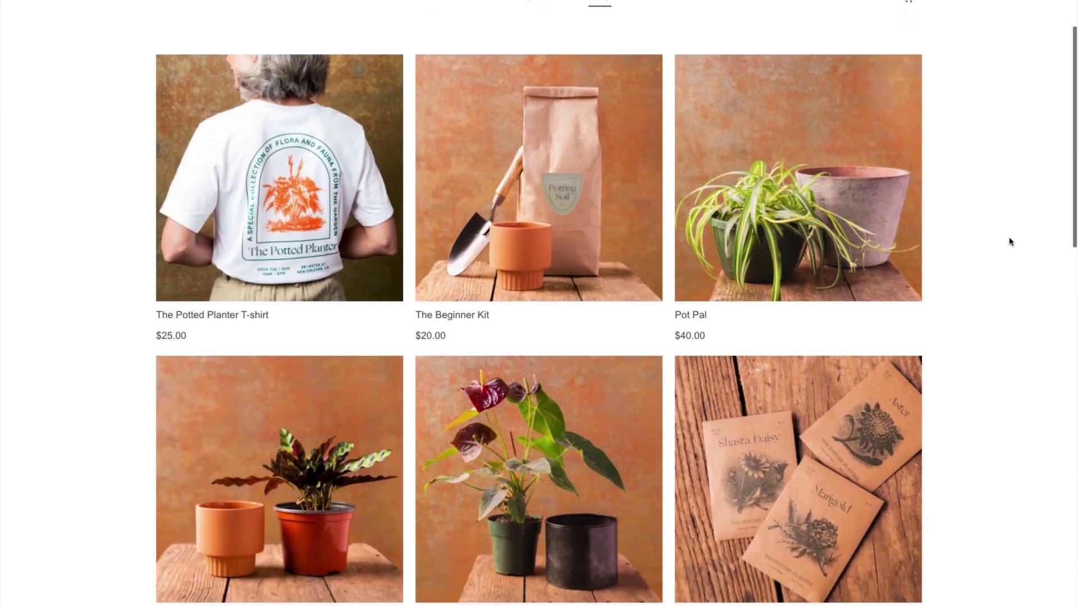
pyautogui.scroll(-8, 1009, 242)
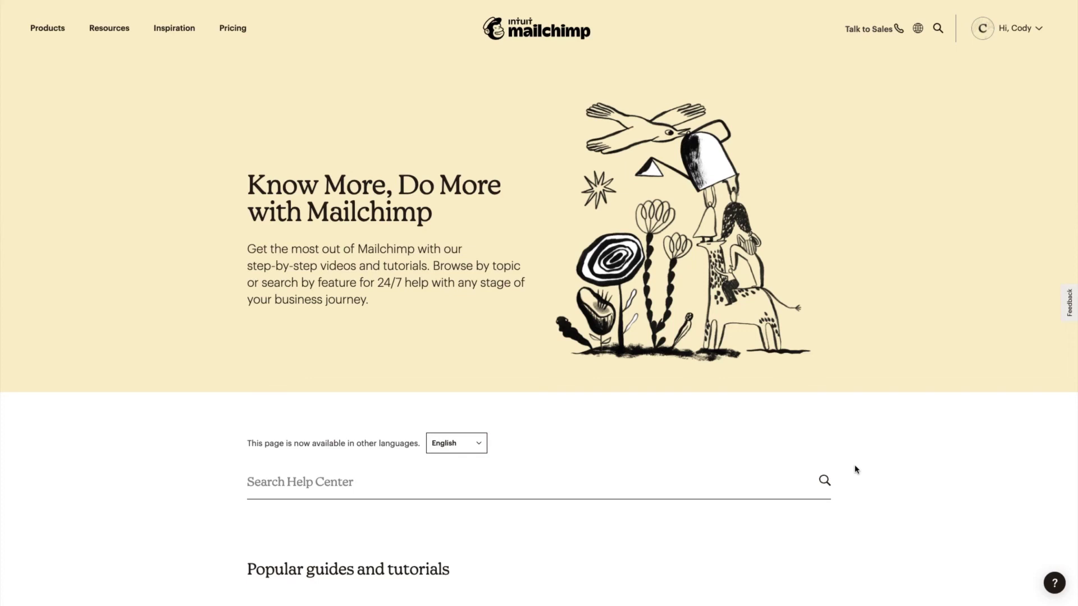
pyautogui.scroll(-5, 856, 469)
pyautogui.scroll(-7, 856, 470)
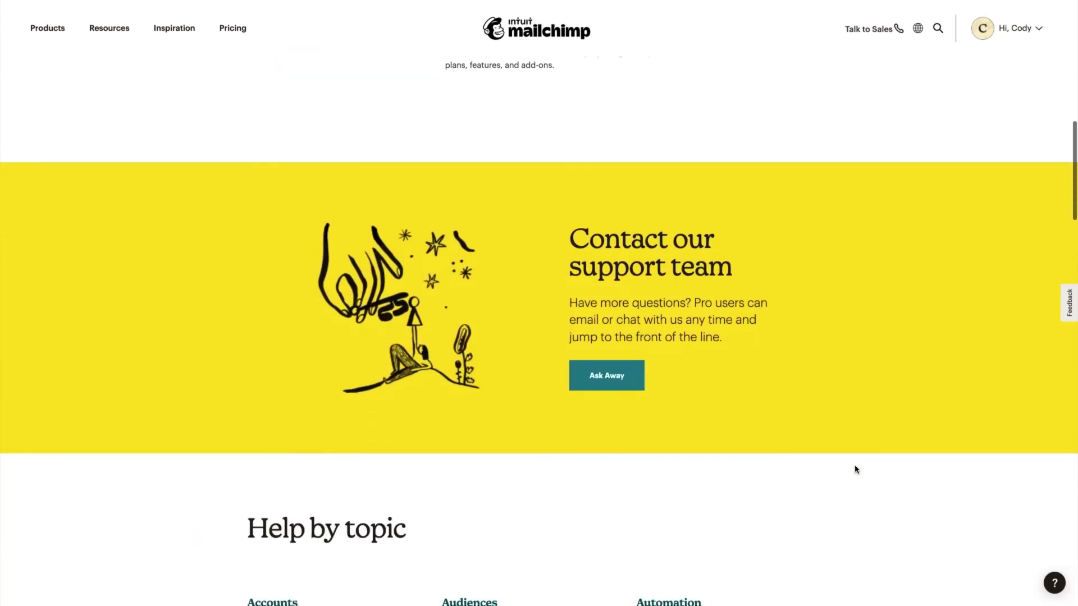
pyautogui.scroll(-8, 856, 470)
pyautogui.scroll(-1, 856, 469)
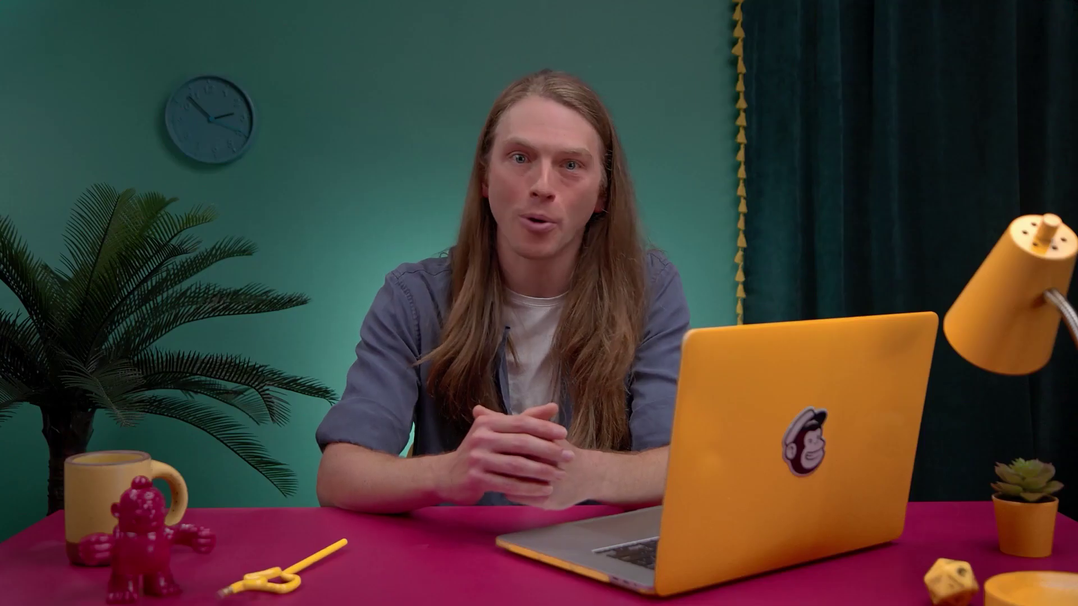